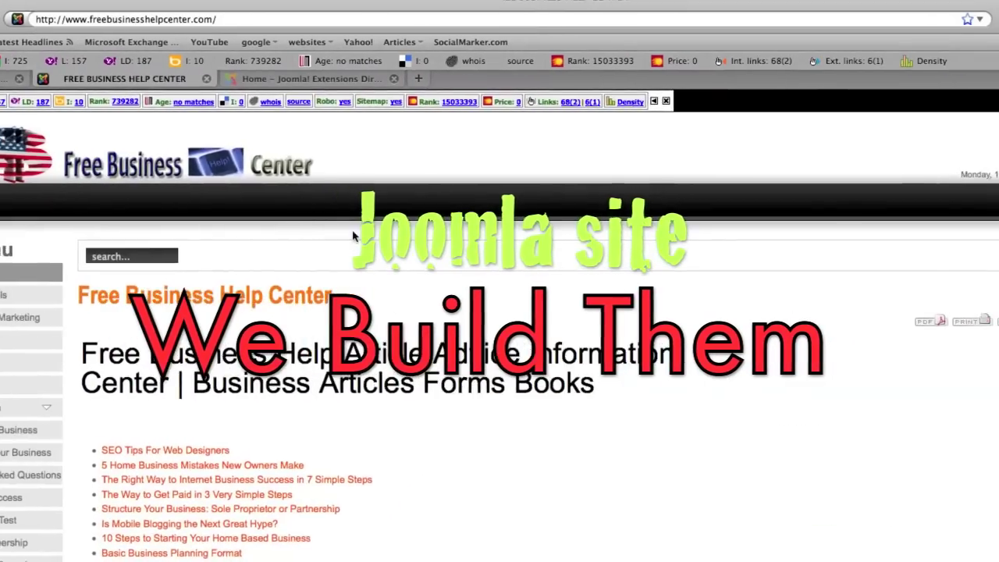
- Leave the Free Business Help Center page for the Joomla! Extensions Directory tab
scroll(499, 312, down, 10)
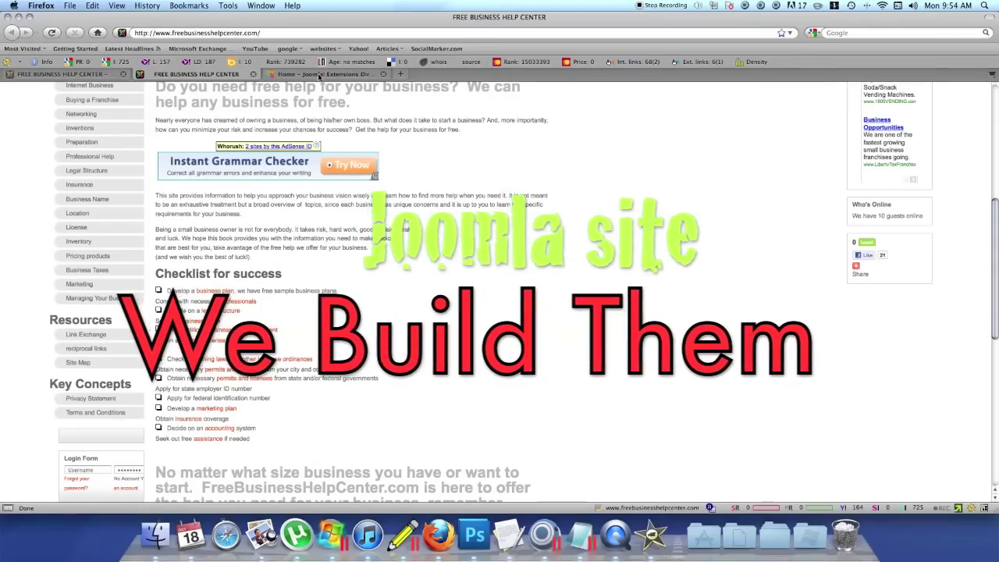
click(320, 73)
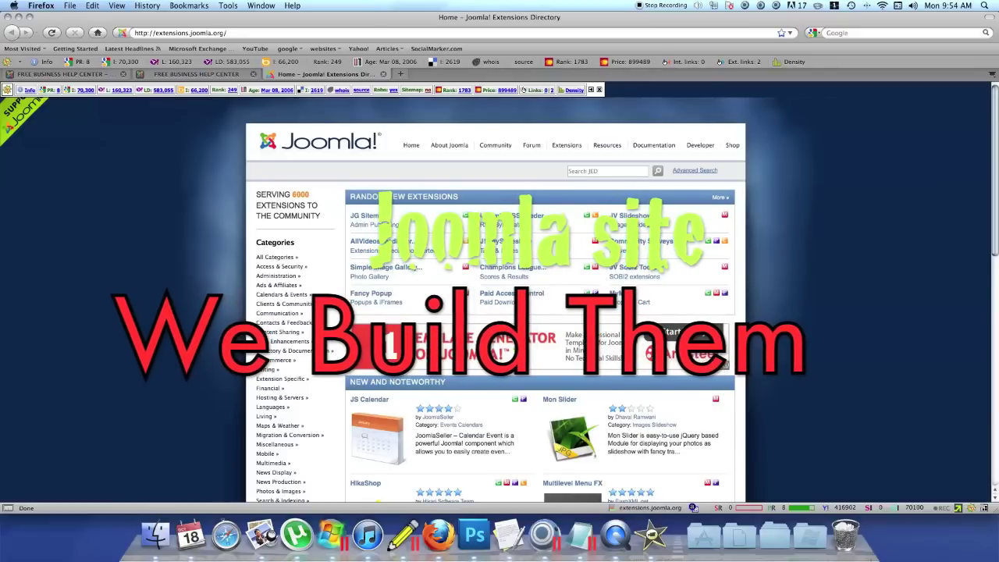
- Browse Social Web > Twitter display and scroll down to the Tweetboard listing
scroll(184, 298, down, 5)
scroll(185, 298, down, 1)
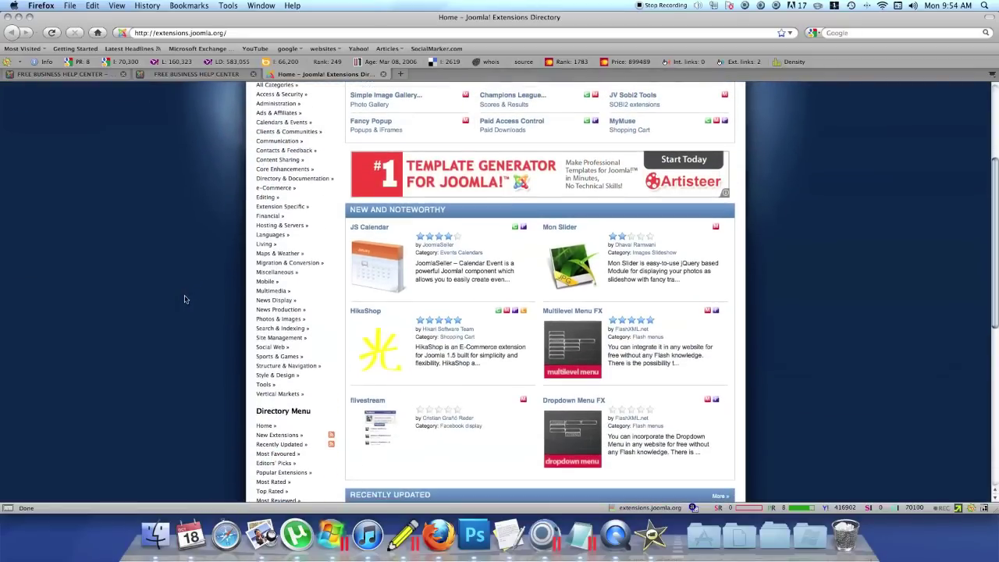
click(272, 347)
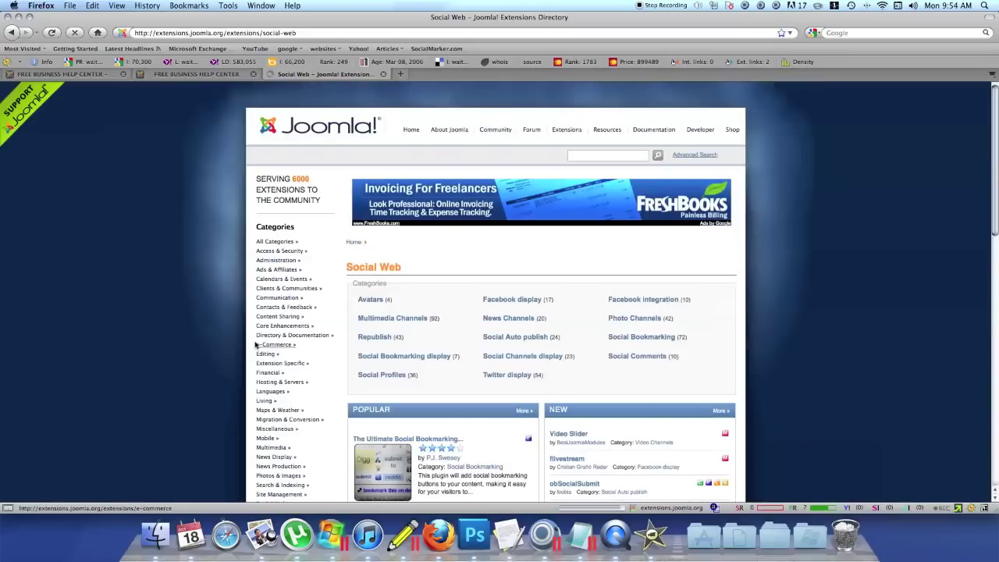
click(515, 395)
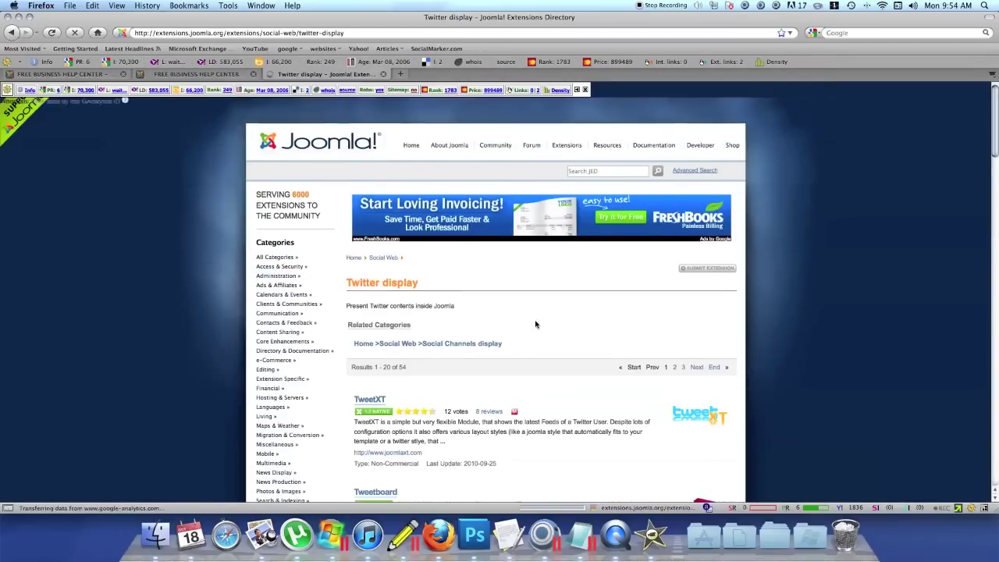
scroll(547, 332, down, 5)
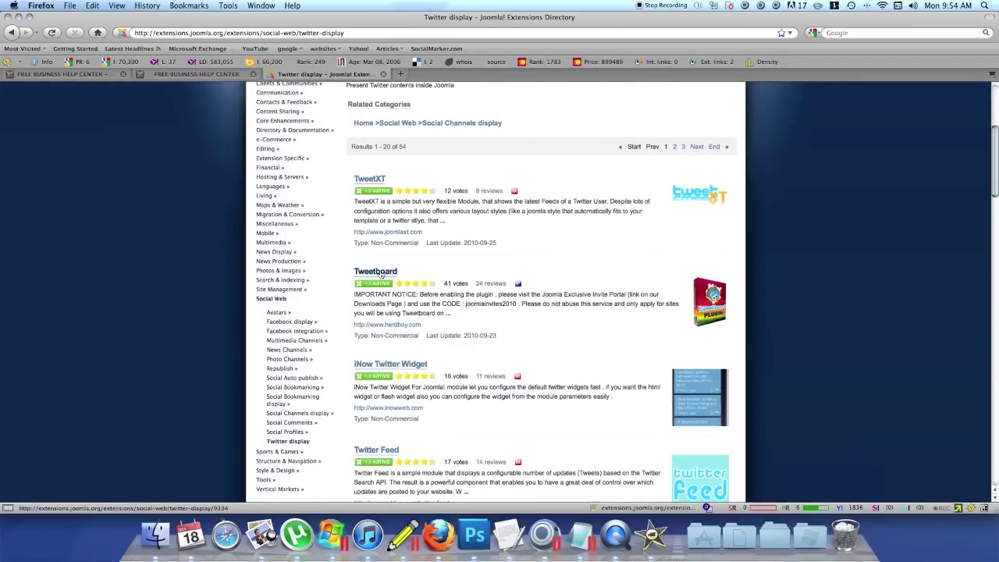
- Open Tweetboard's 1.5.3 details page and follow its DOWNLOAD link to herdboy.com
click(378, 272)
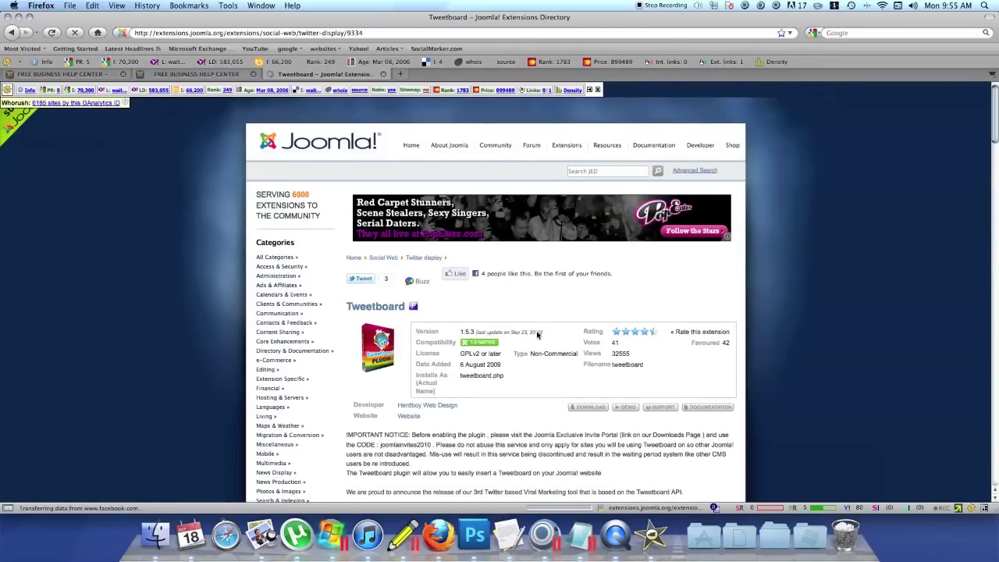
scroll(535, 334, down, 2)
scroll(535, 334, down, 3)
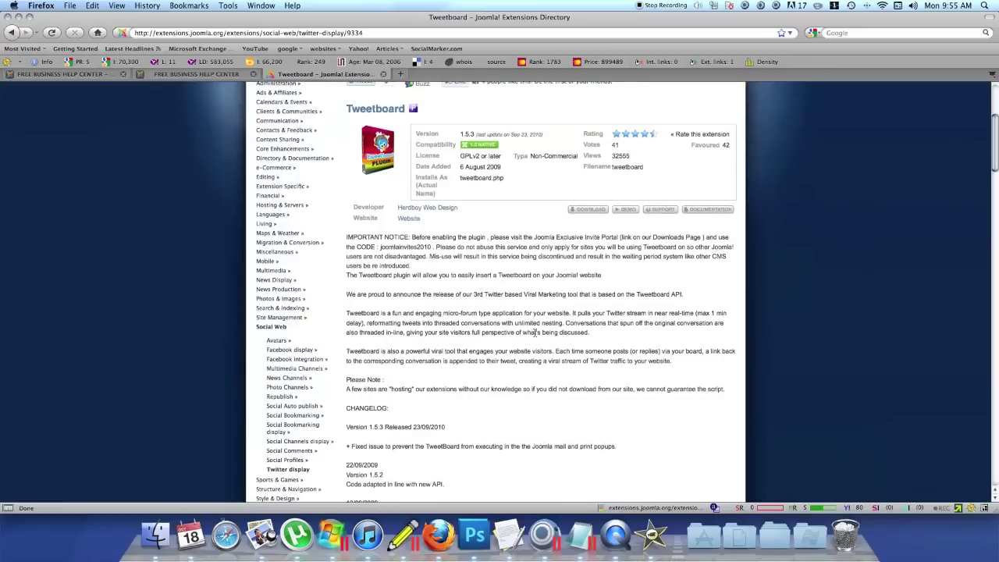
scroll(535, 332, up, 1)
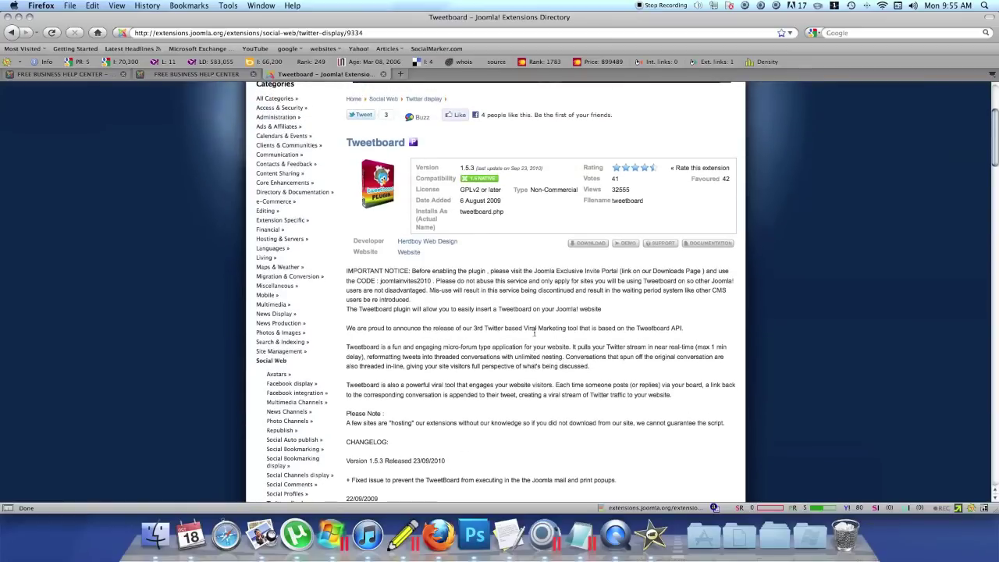
click(589, 244)
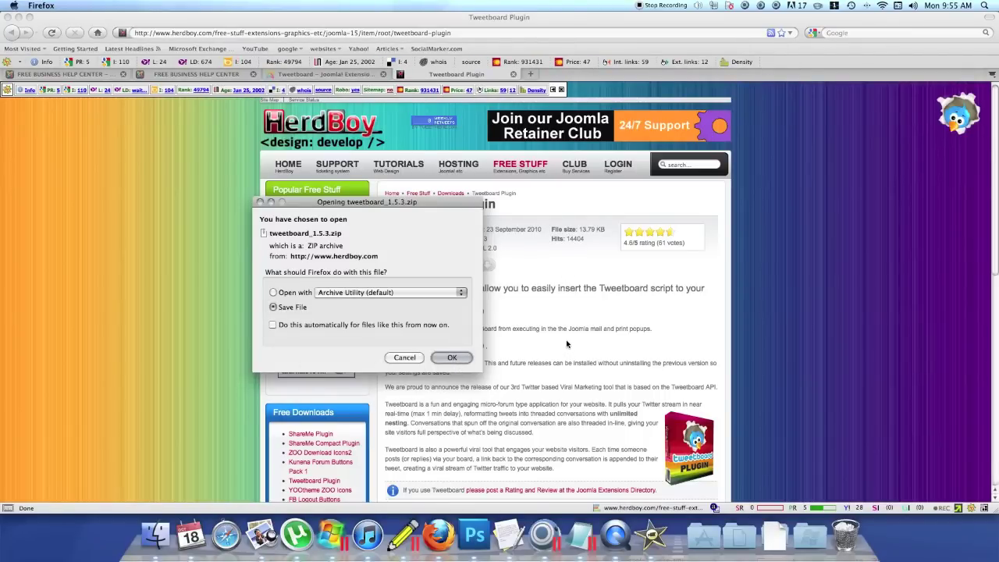
- Save tweetboard_1.5.3.zip to disk, browsing to the Documents/joomla folder
key(Return)
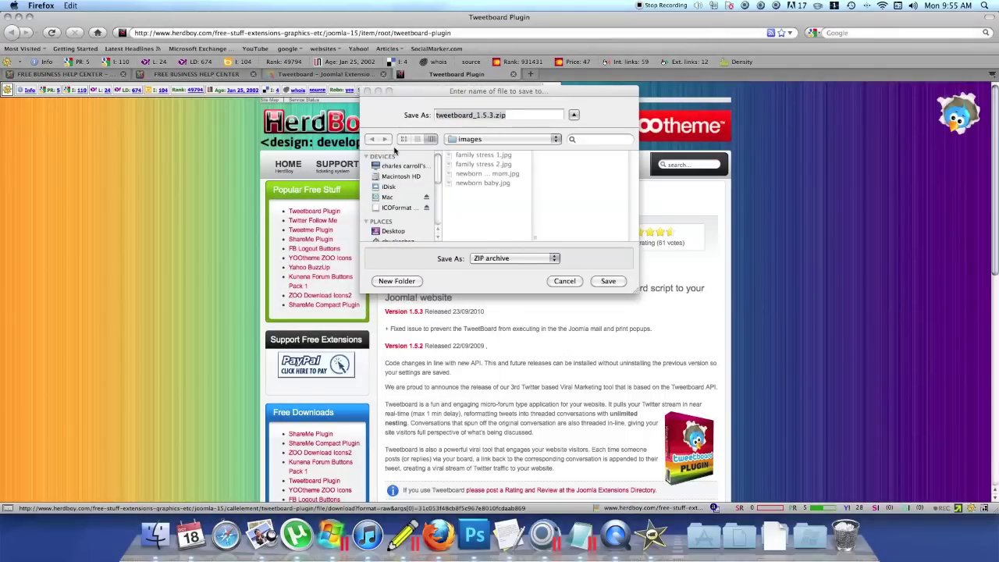
drag(439, 166, 439, 173)
scroll(396, 203, down, 3)
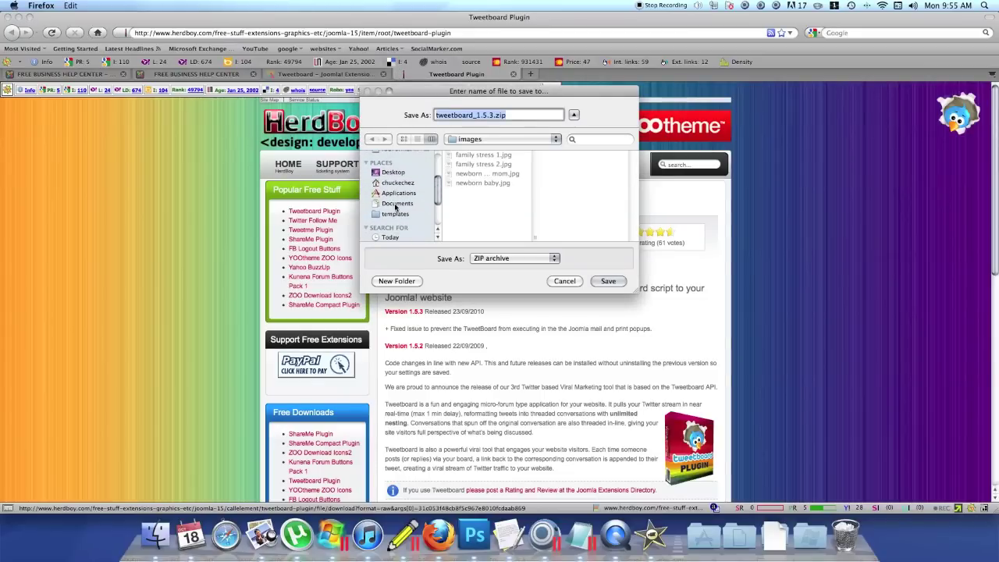
click(396, 204)
scroll(534, 180, down, 2)
scroll(534, 181, down, 3)
click(467, 211)
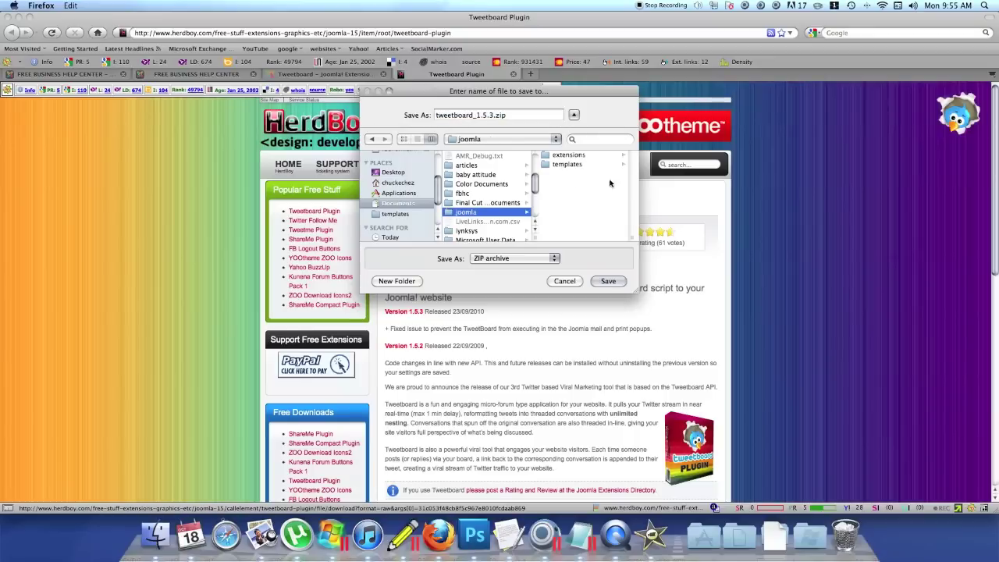
- Create a 'social' folder inside extensions and save the zip there
click(574, 157)
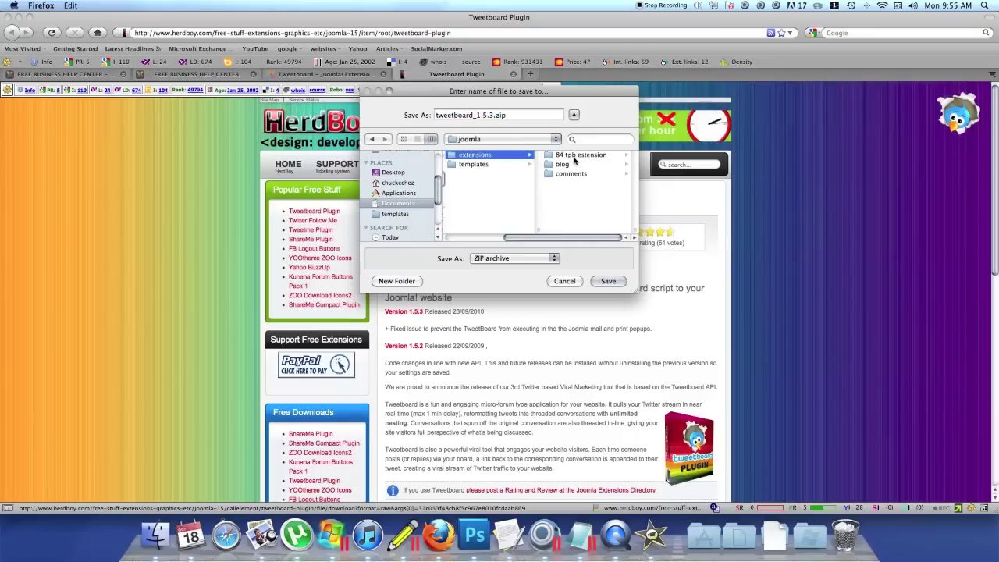
click(397, 281)
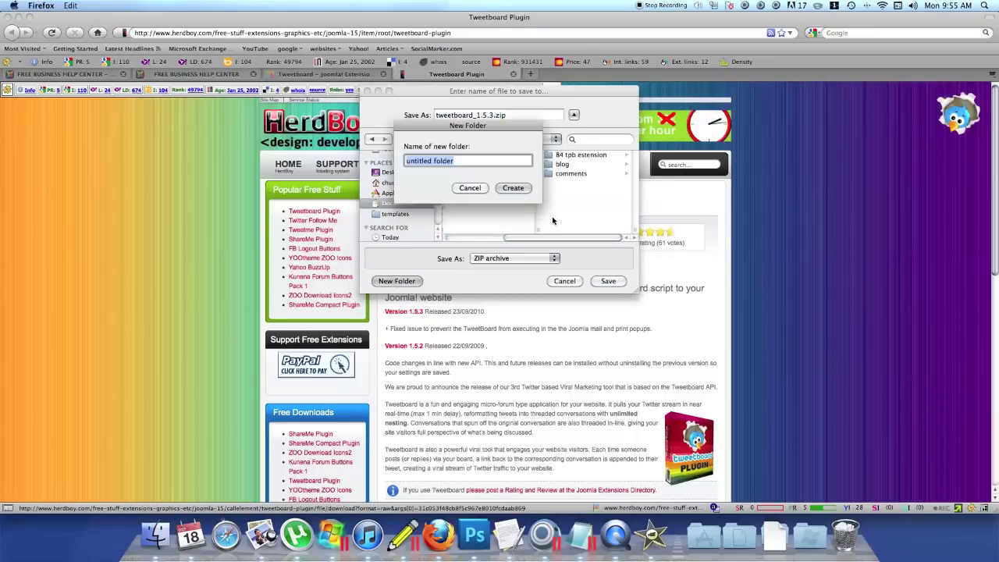
text(s)
click(513, 188)
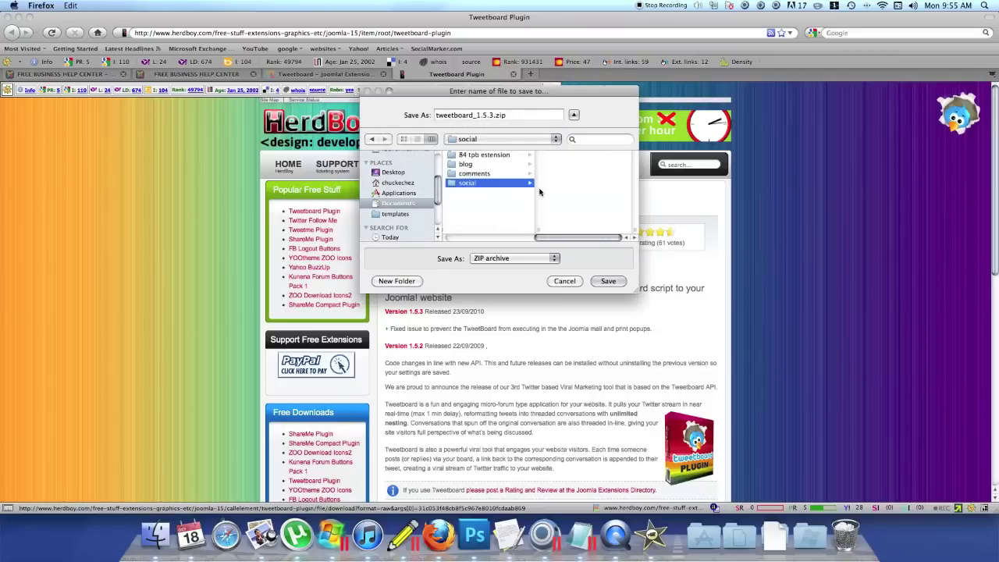
click(609, 282)
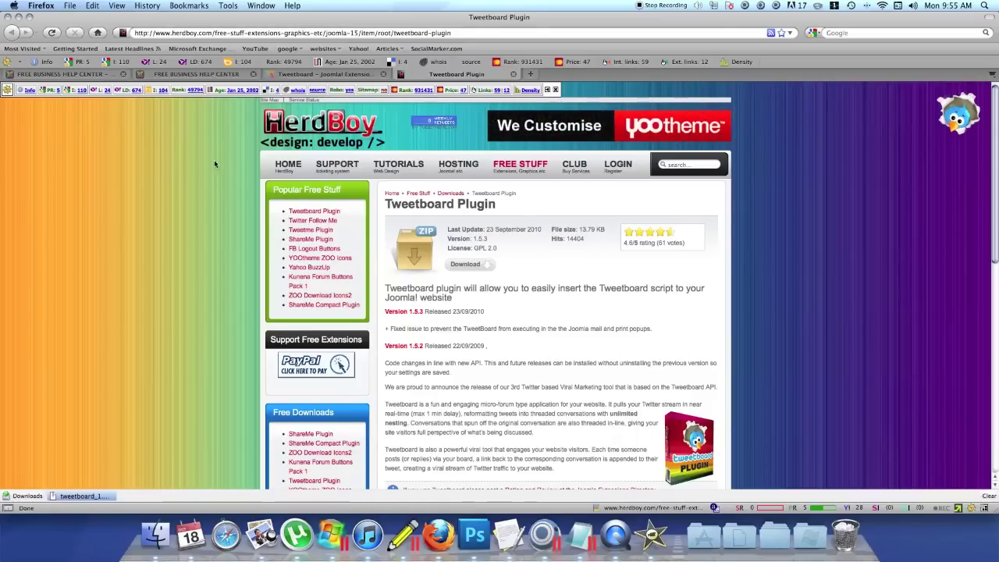
click(97, 77)
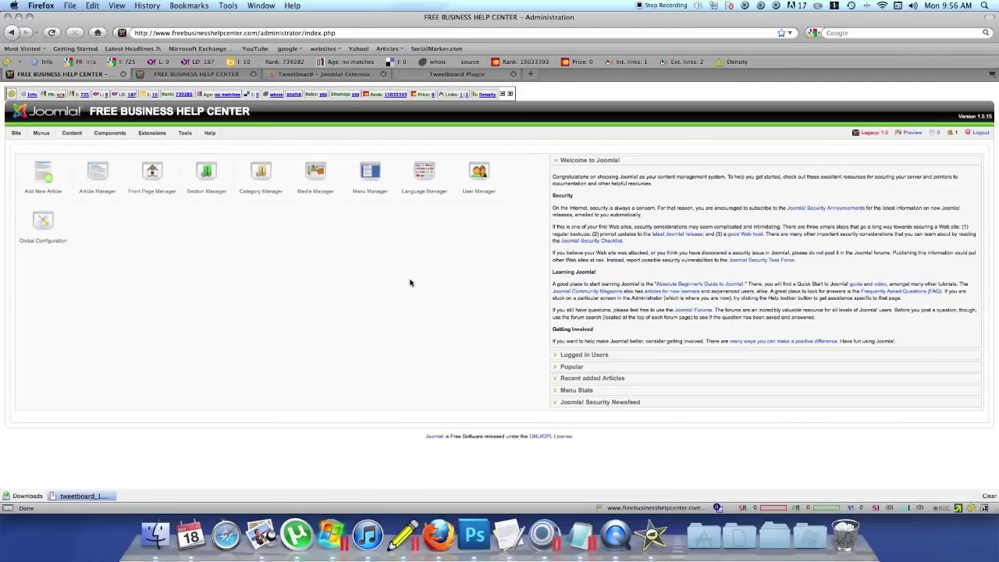
- Go to Extensions > Install/Uninstall in the site administrator
mouse_move(152, 133)
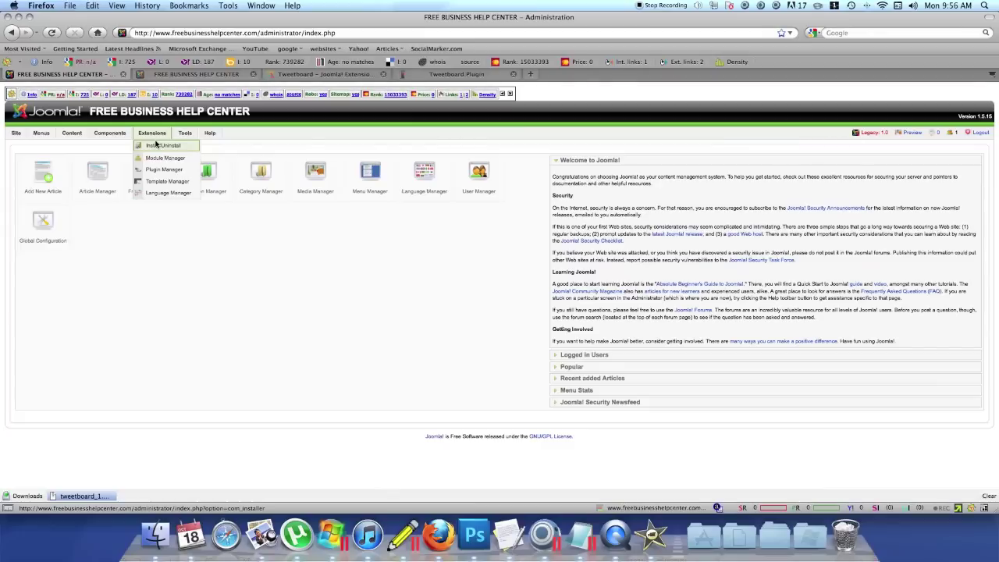
click(162, 146)
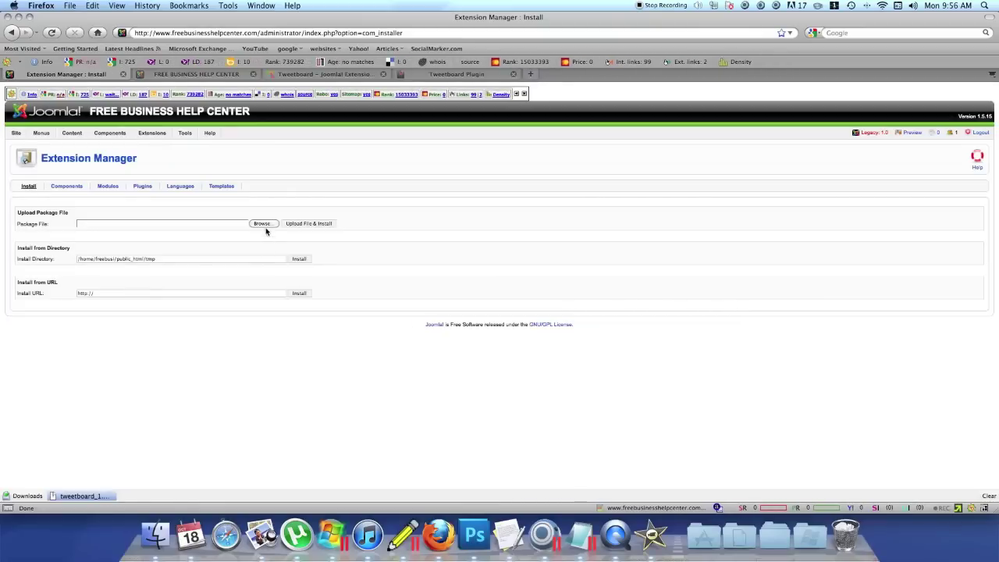
- Upload and install tweetboard_1.5.3.zip from Documents/joomla/extensions/social
click(263, 225)
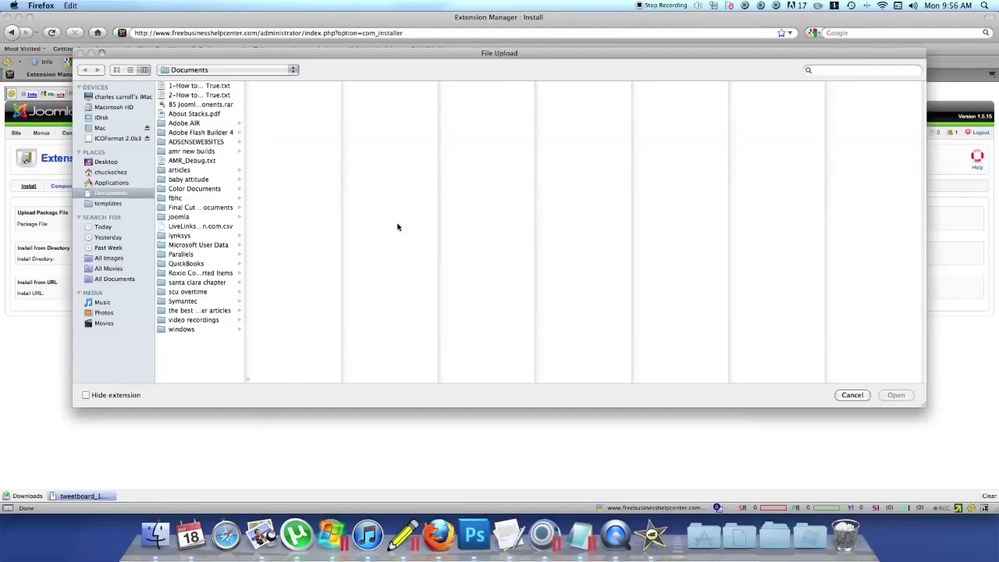
click(188, 216)
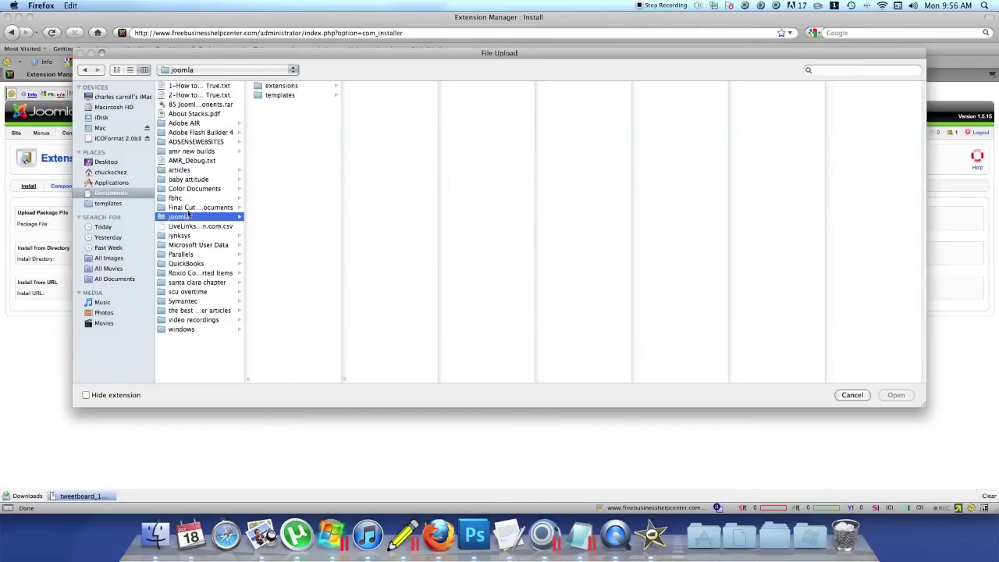
click(283, 88)
click(370, 114)
click(490, 86)
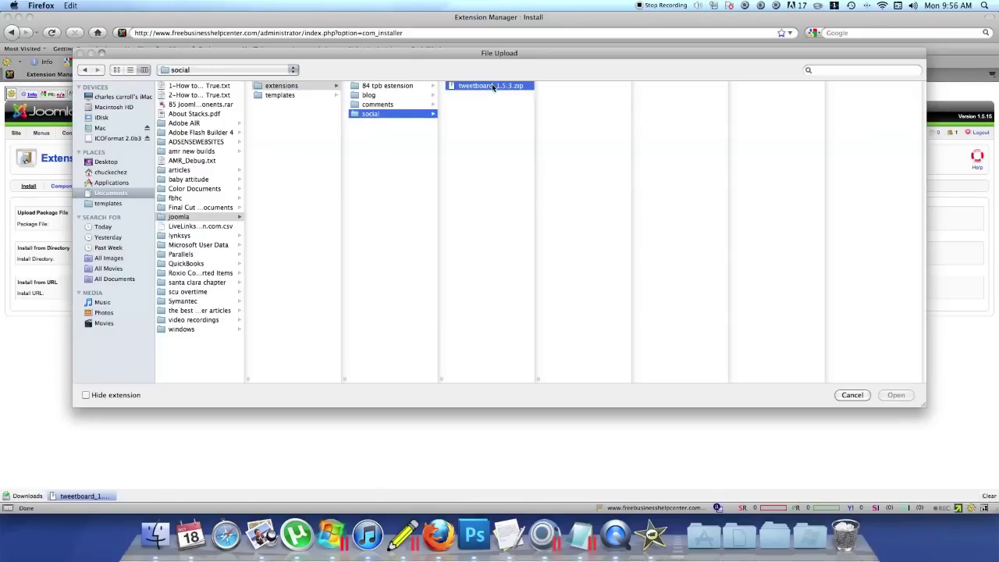
click(897, 395)
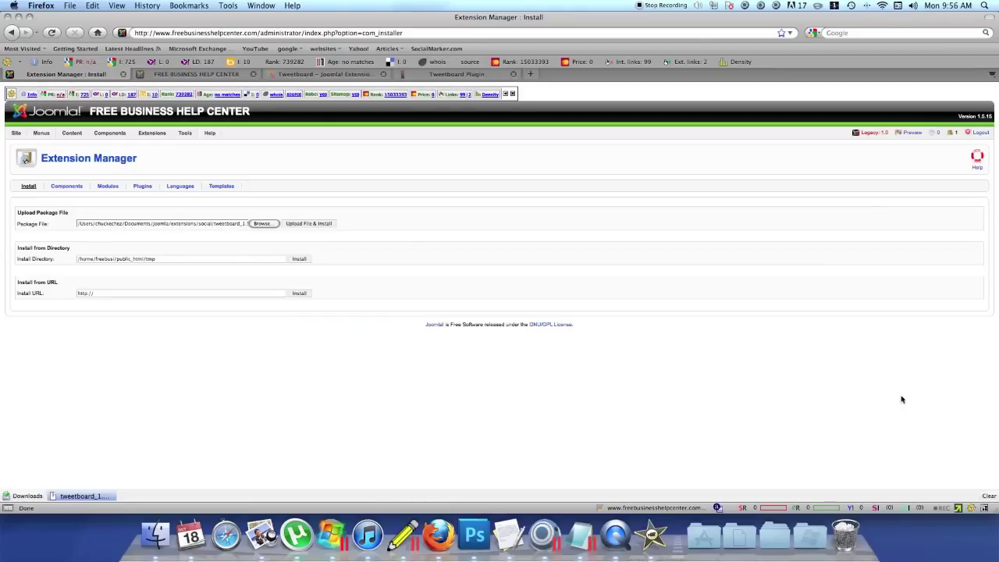
click(314, 225)
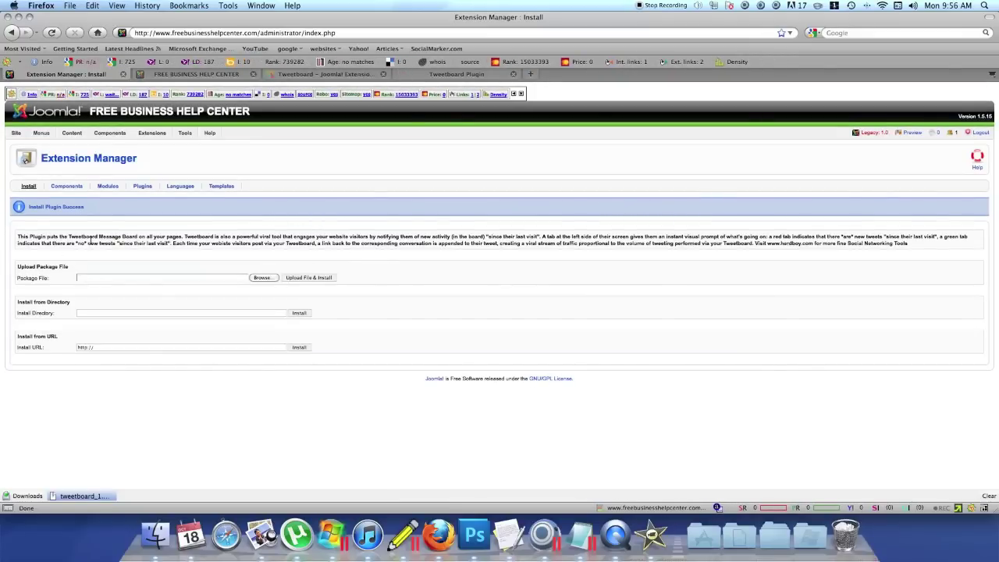
mouse_move(148, 139)
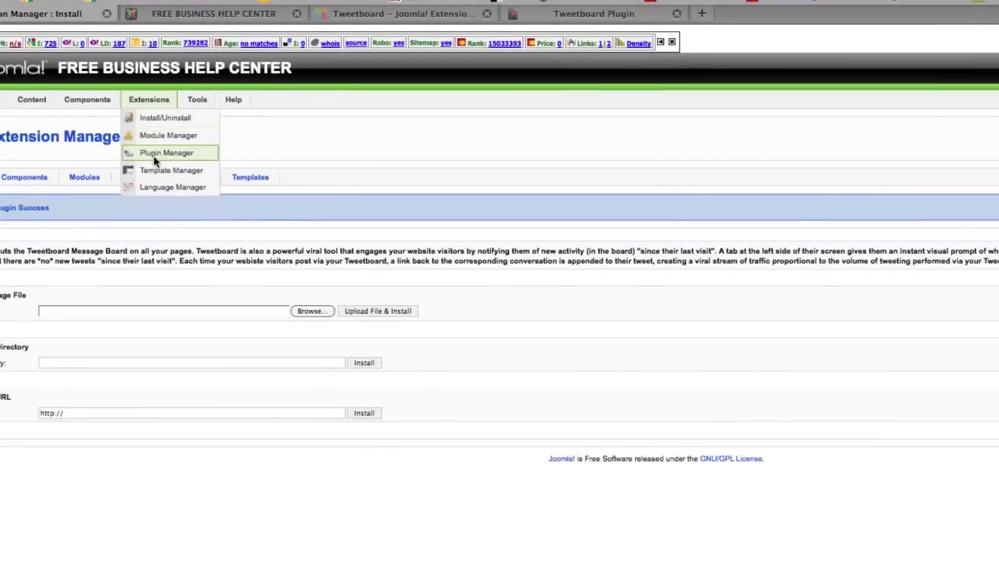
- Open the Plugin Manager, set Display # to All, and scroll to System - Tweetboard
click(159, 187)
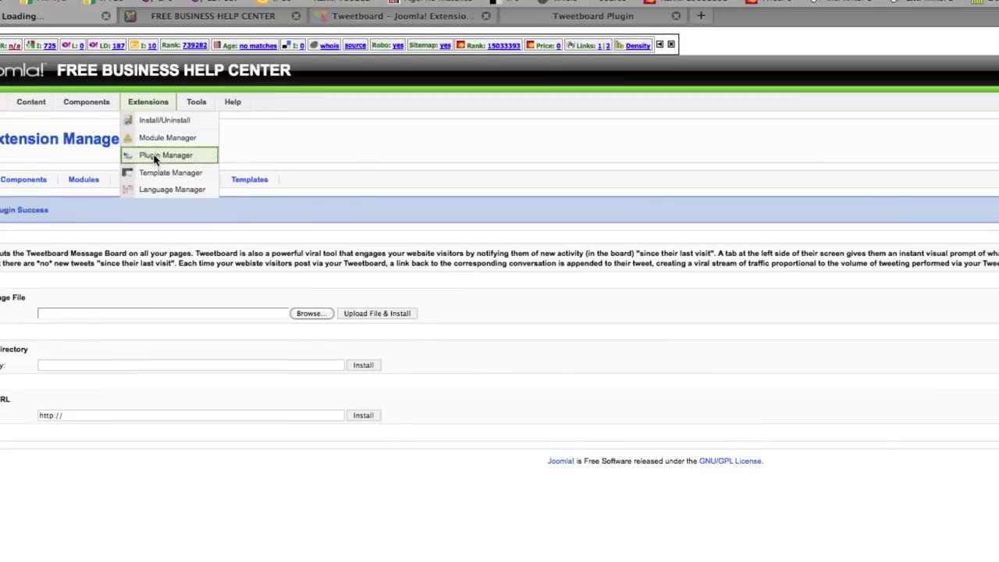
click(155, 158)
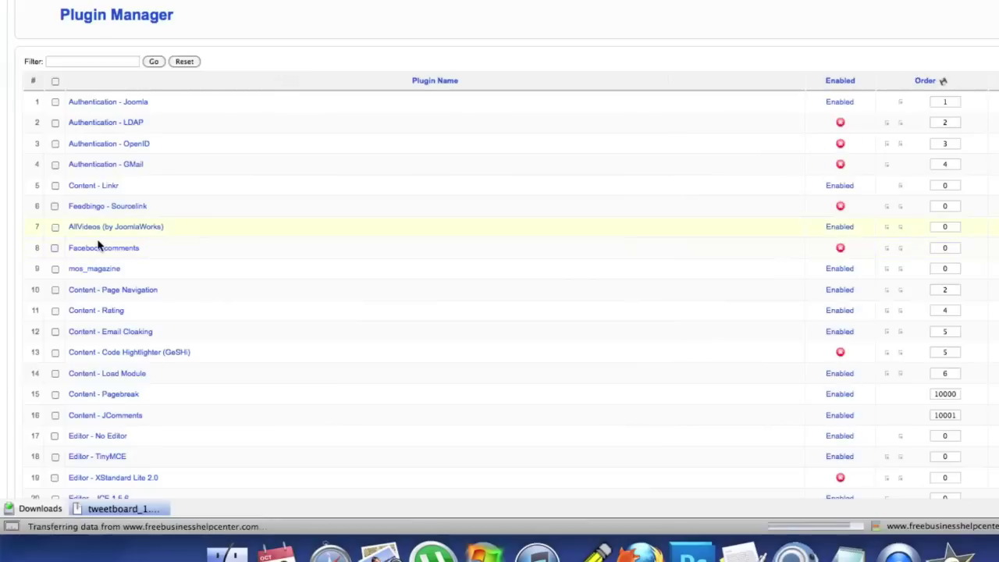
scroll(95, 247, down, 2)
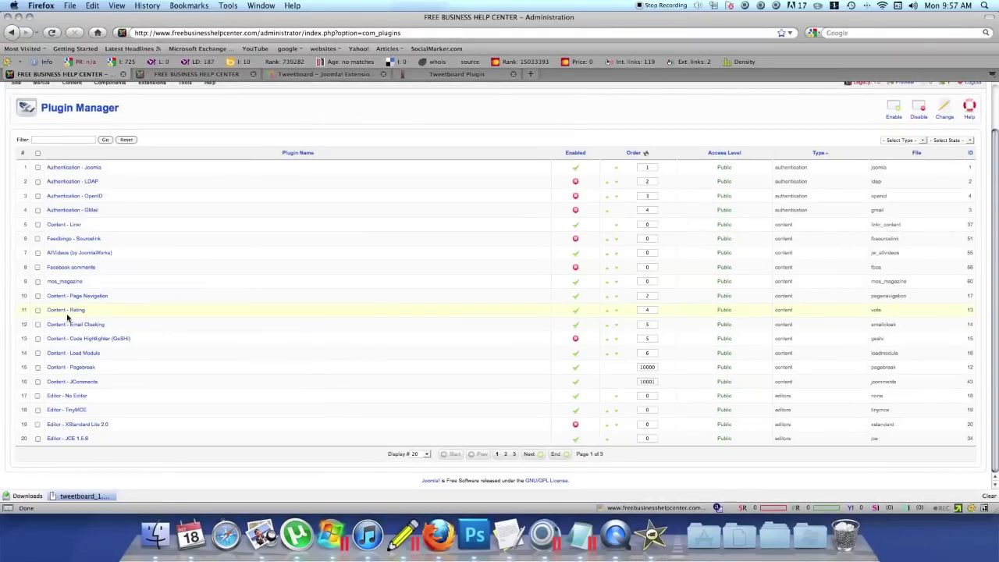
click(420, 453)
click(417, 448)
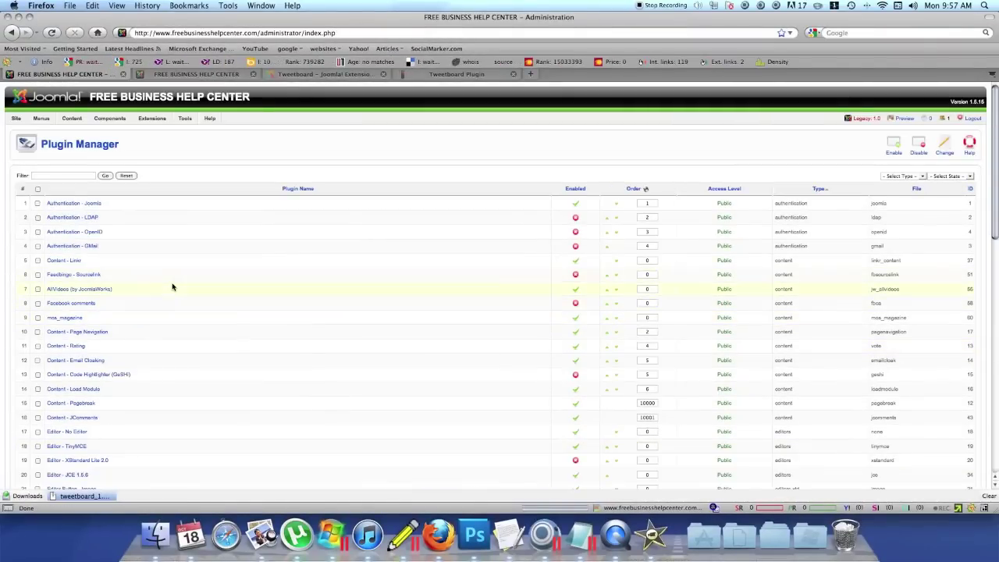
scroll(172, 287, down, 2)
scroll(173, 288, down, 10)
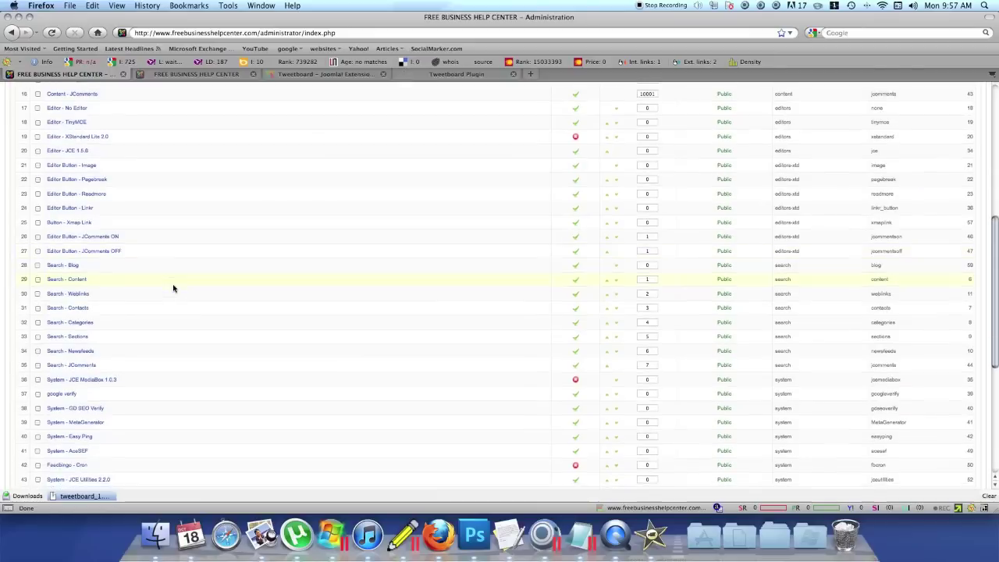
scroll(173, 288, down, 6)
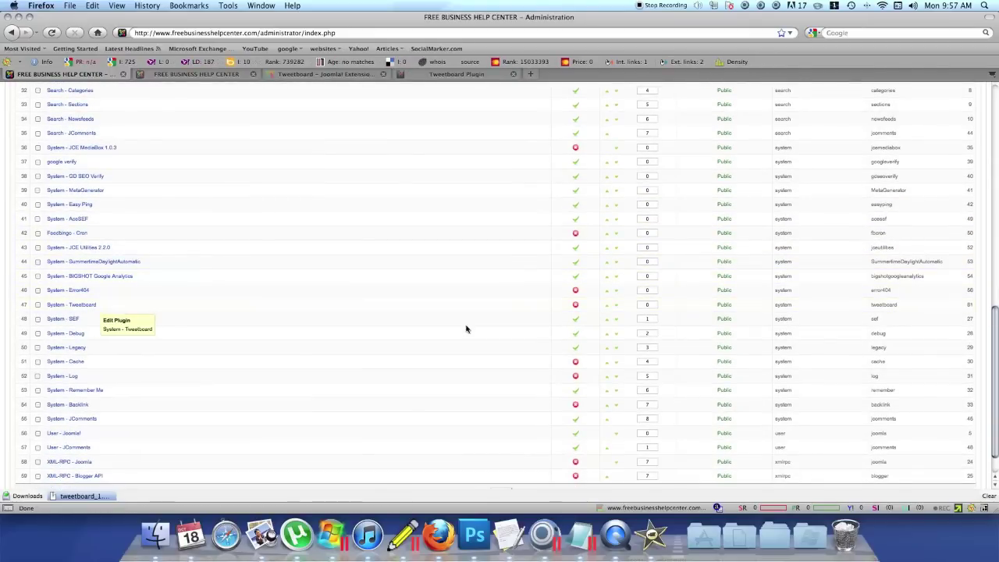
- Enable the System - Tweetboard plugin, enter the Twitter username, and save it
click(81, 308)
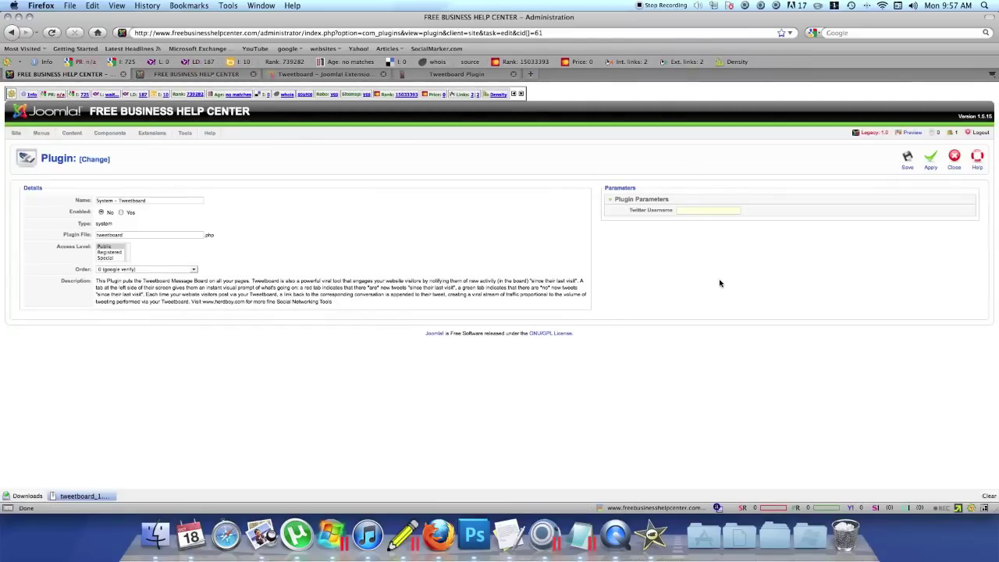
text(bhc)
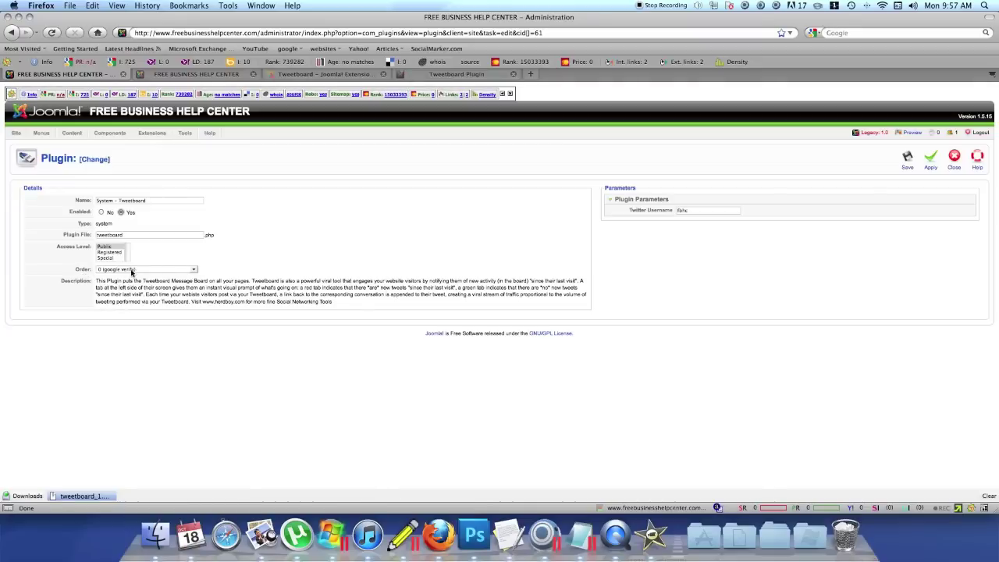
click(190, 270)
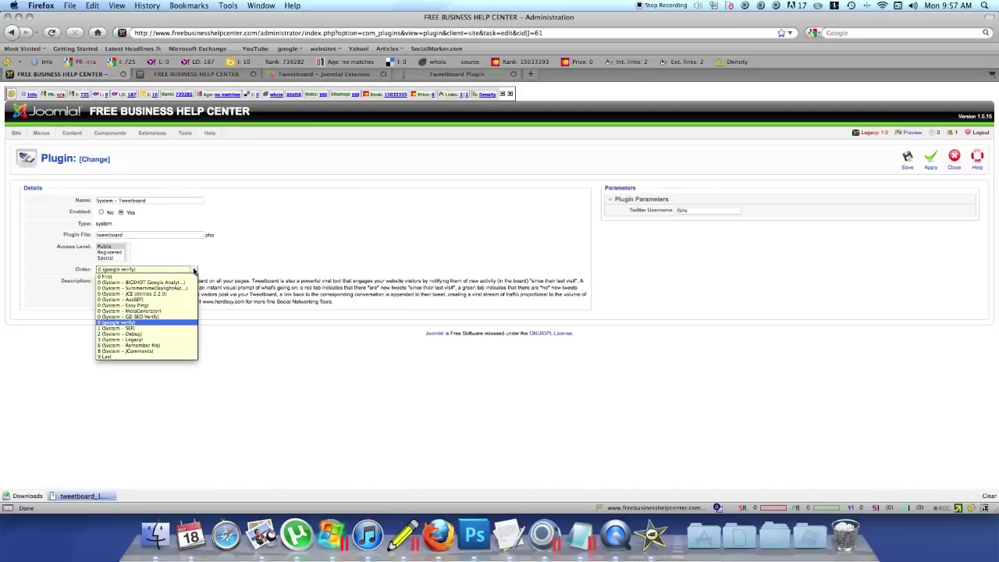
click(160, 327)
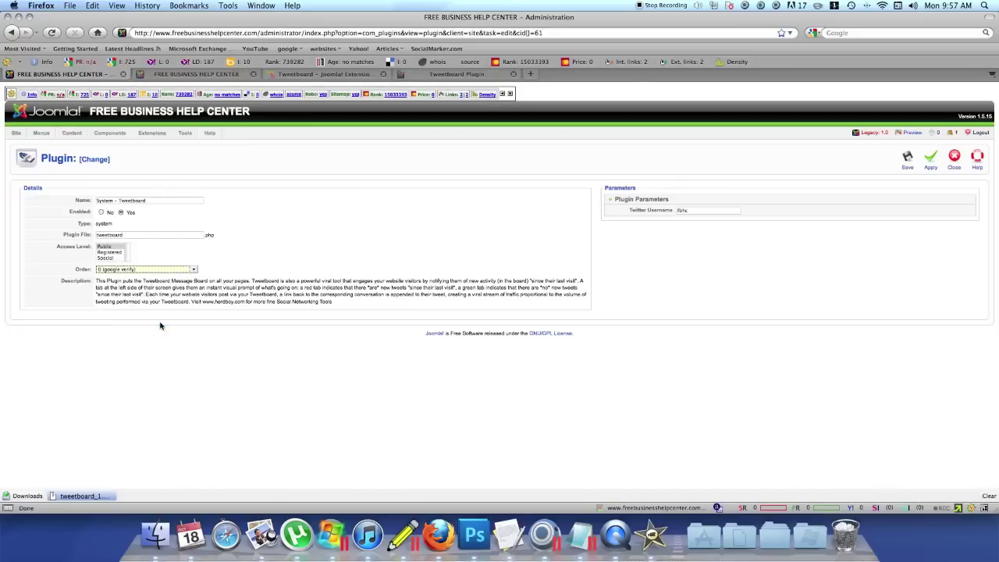
click(908, 164)
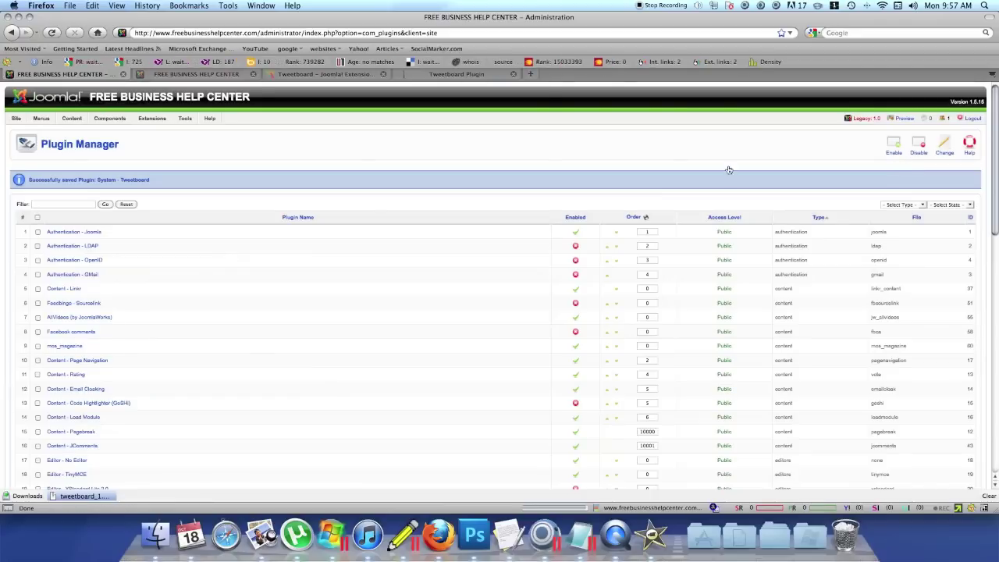
- Switch to the live site's browser tab and scroll to its top
scroll(231, 306, down, 2)
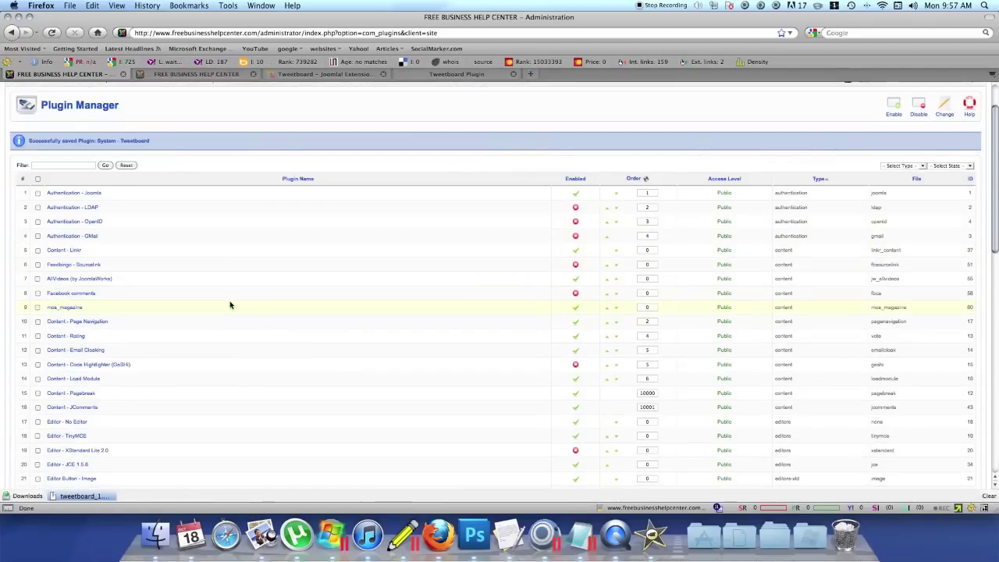
scroll(78, 83, down, 3)
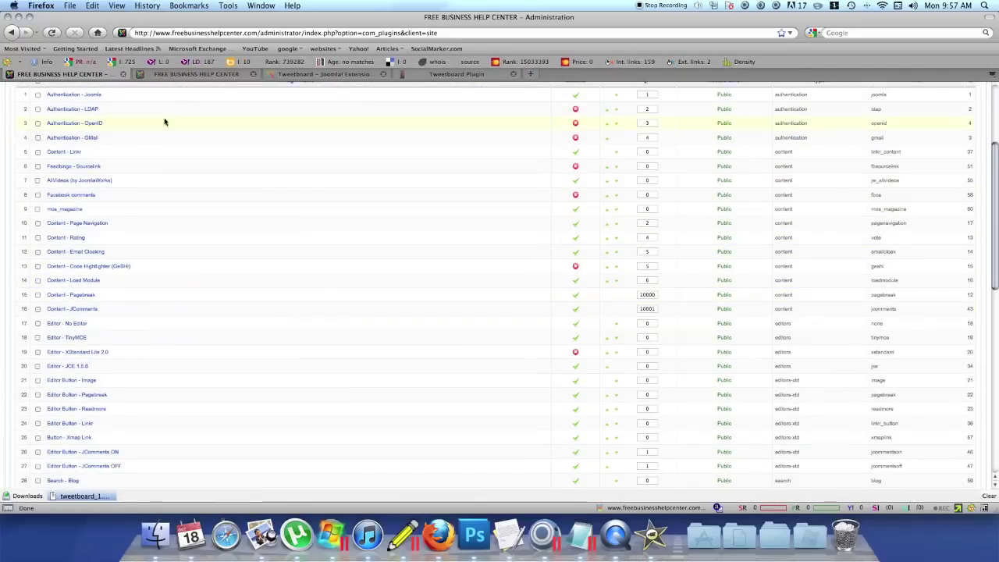
click(187, 74)
scroll(545, 233, up, 5)
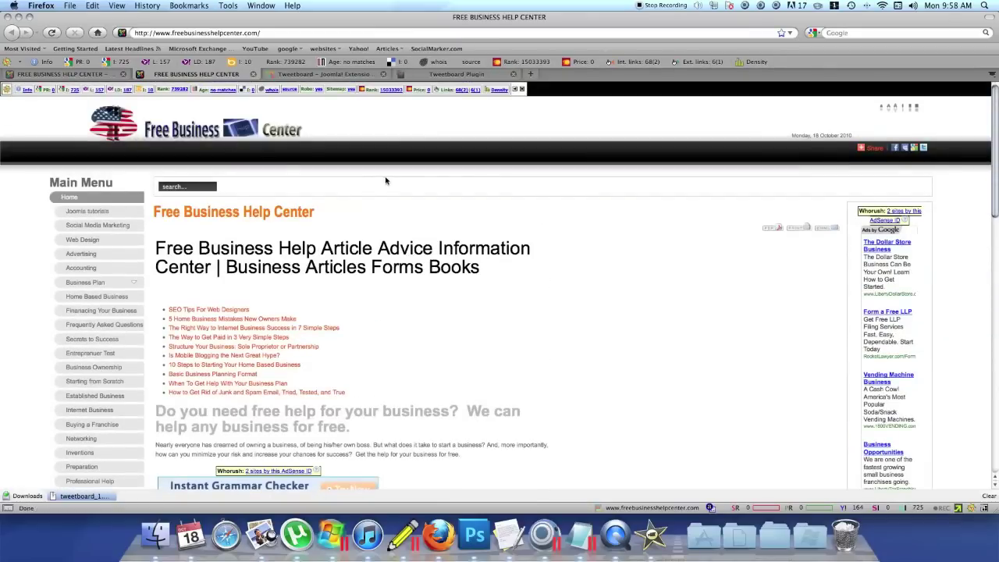
- Reload the live site and slide out the Tweetboard panel from the left-edge tweets tab
click(52, 33)
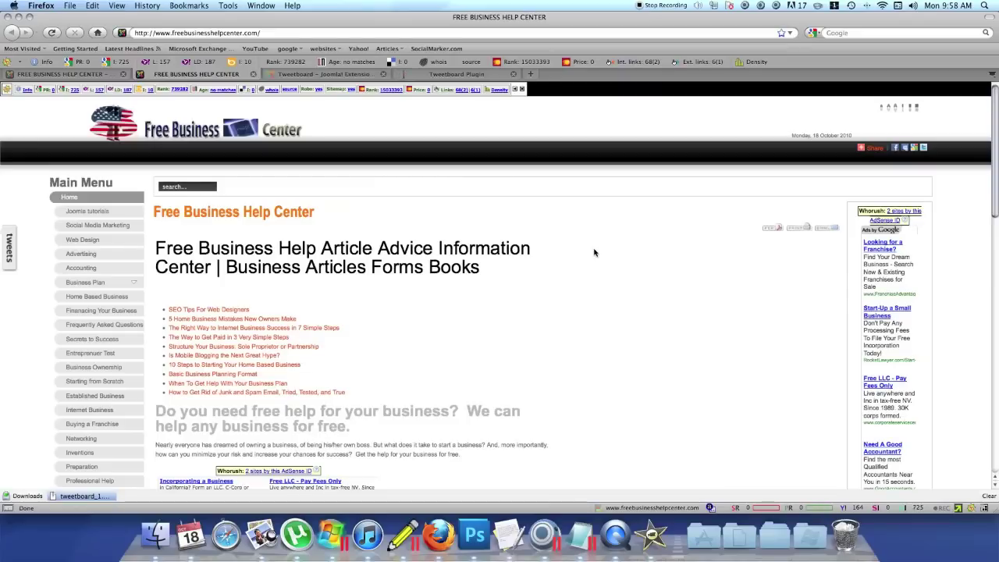
click(10, 249)
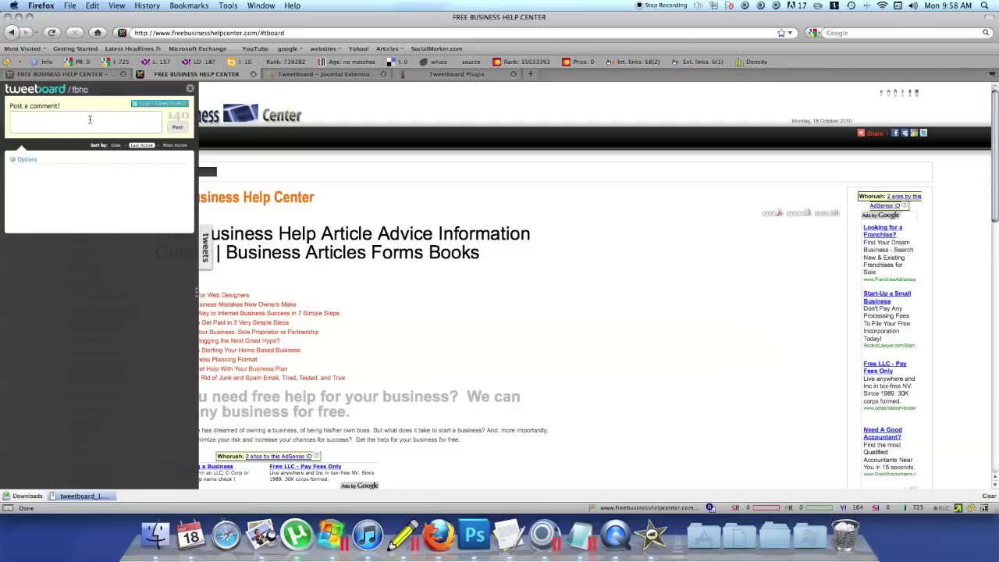
- Dismiss the Sign in with Twitter popup, close the Tweetboard panel, and scroll the home page
click(152, 106)
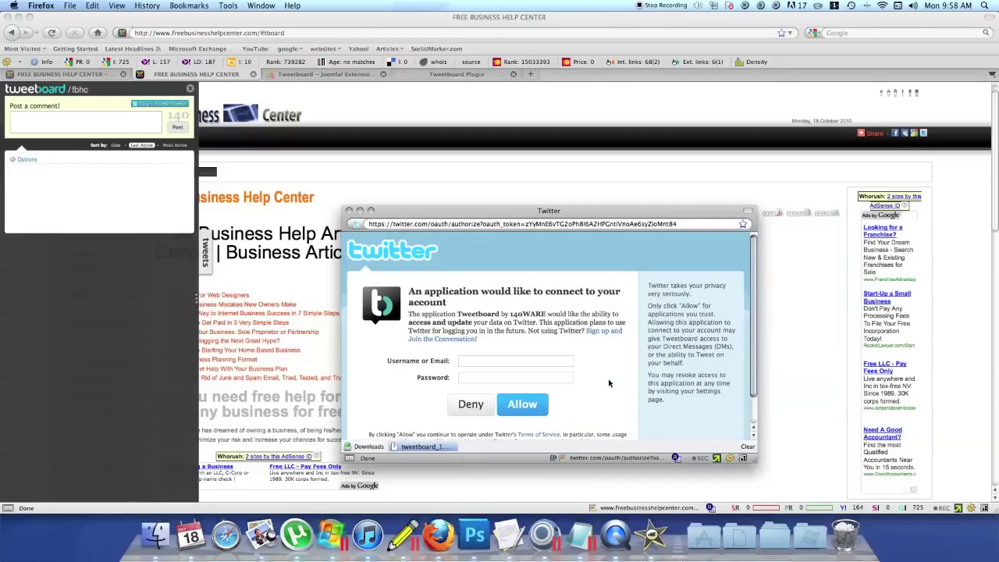
click(349, 210)
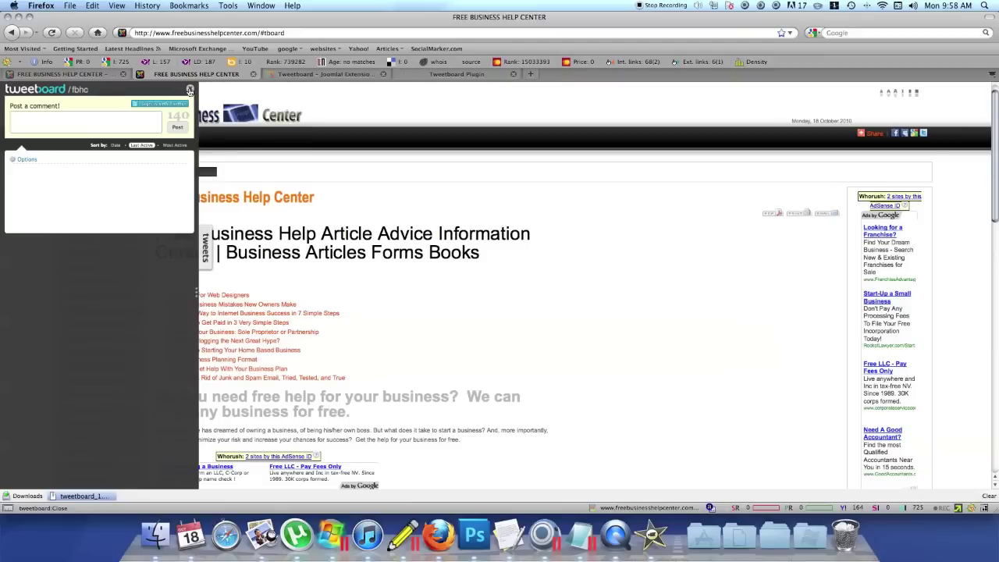
click(189, 90)
scroll(597, 255, down, 15)
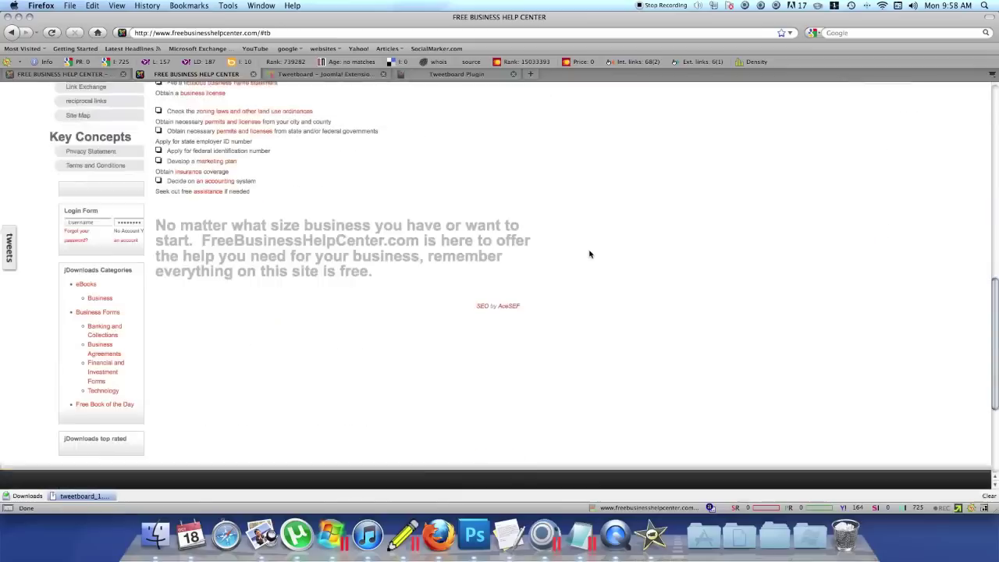
scroll(590, 254, down, 3)
scroll(589, 255, up, 6)
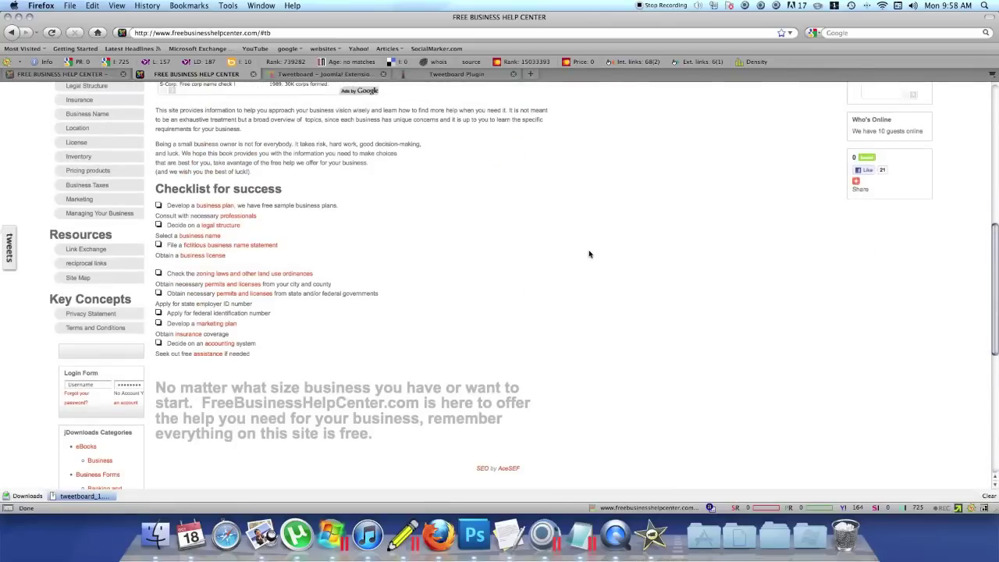
scroll(589, 254, up, 10)
scroll(590, 254, down, 1)
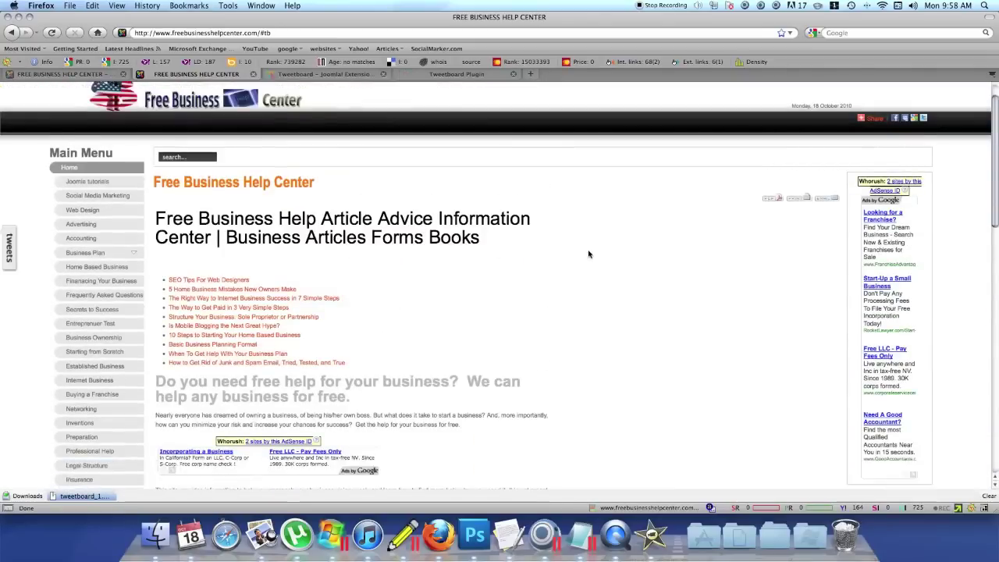